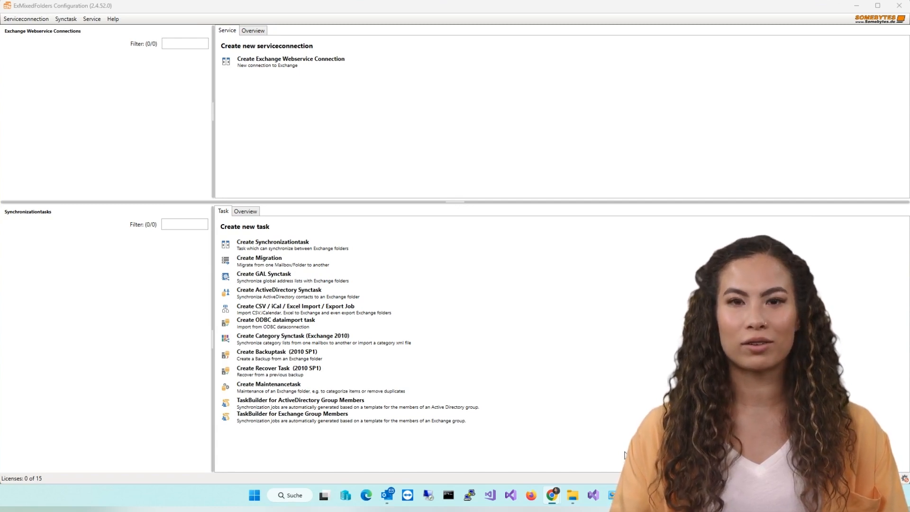
Step: Check the ExMixedFolders Windows service properties and close them without changes
{"action": "left_click", "coordinate": [634, 495]}
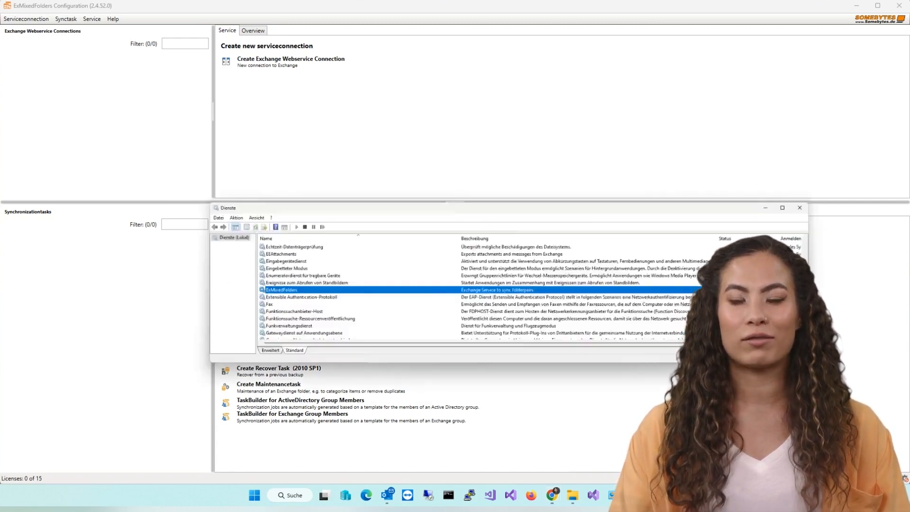
{"action": "double_click", "coordinate": [522, 245]}
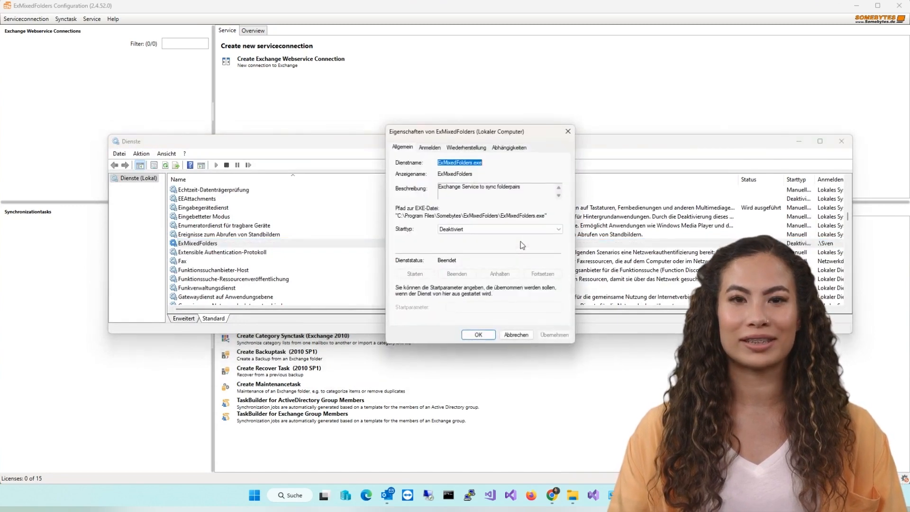
{"action": "left_click", "coordinate": [512, 331]}
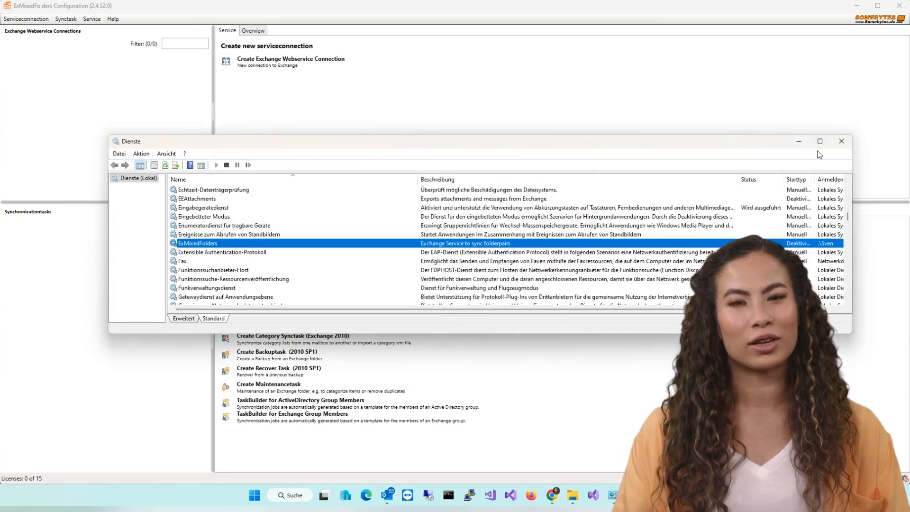
{"action": "left_click", "coordinate": [799, 142]}
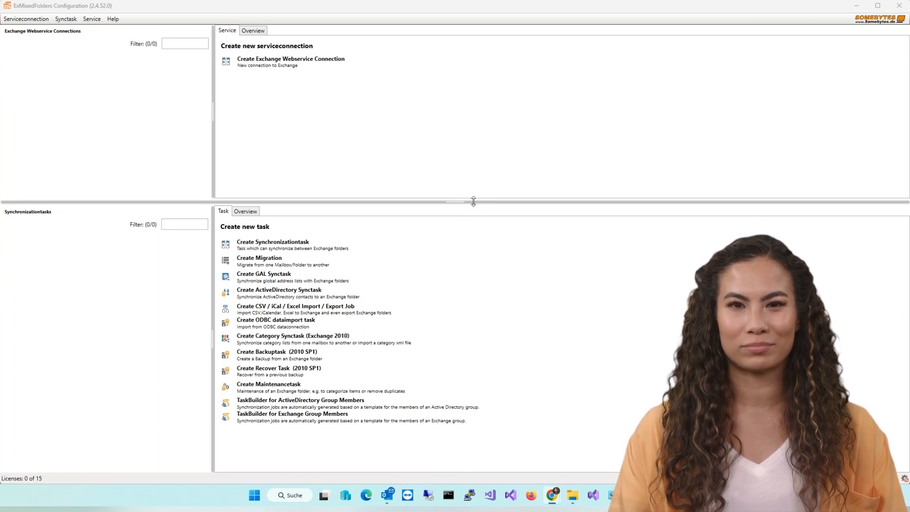
Step: Create an Exchange Webservice connection with server version Office 365
{"action": "left_click_drag", "start_coordinate": [473, 201], "coordinate": [480, 358]}
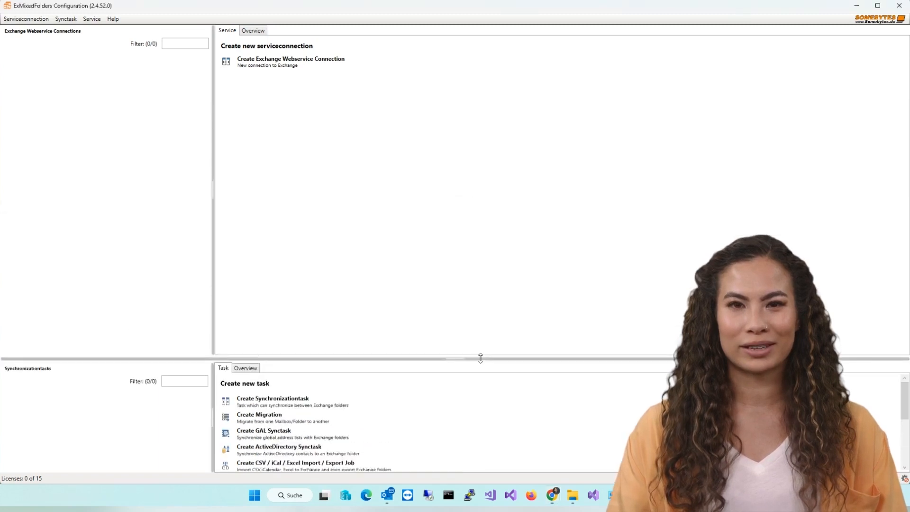
{"action": "left_click", "coordinate": [283, 65]}
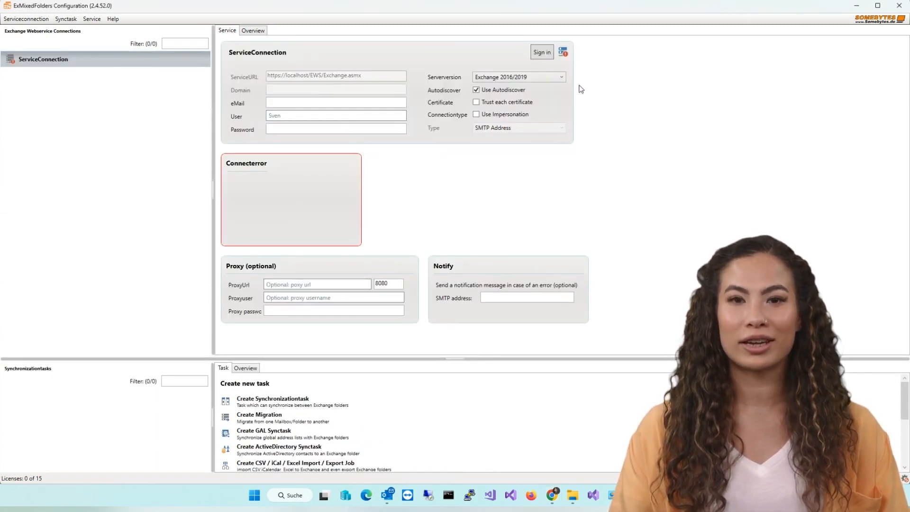
{"action": "left_click", "coordinate": [551, 76]}
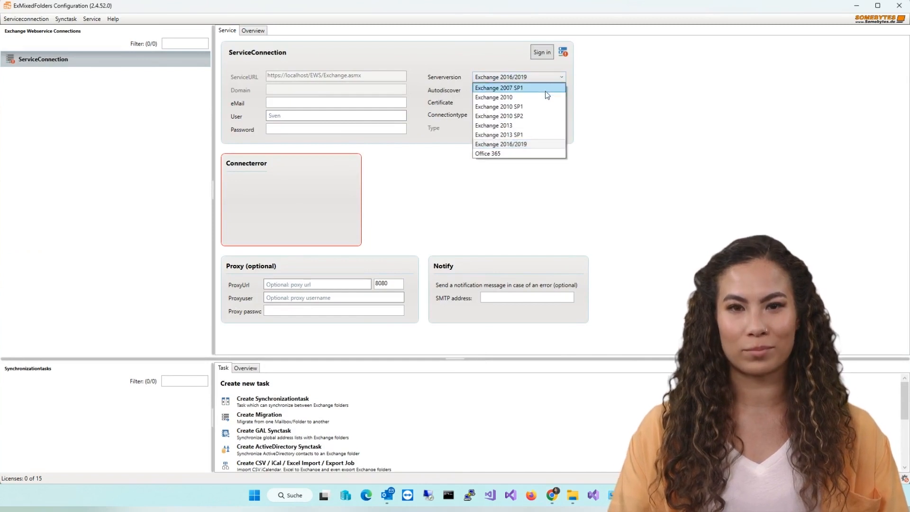
{"action": "left_click", "coordinate": [531, 154]}
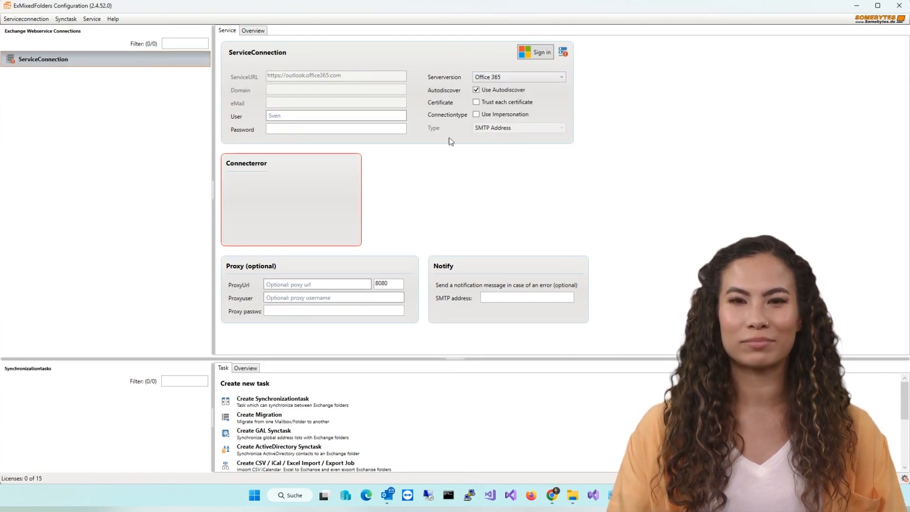
{"action": "left_click_drag", "start_coordinate": [226, 363], "coordinate": [235, 145]}
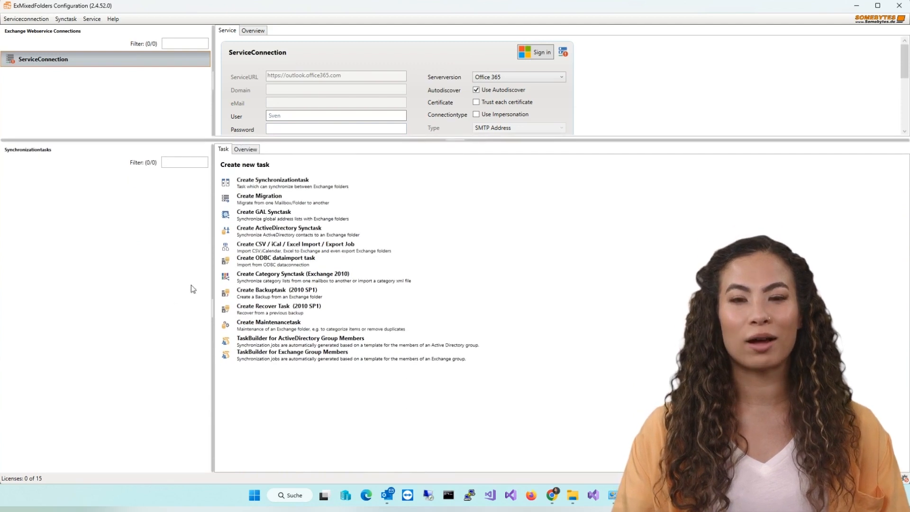
Step: Create a sync task with ServiceConnection as source and target, then delete it
{"action": "left_click", "coordinate": [269, 183]}
{"action": "left_click", "coordinate": [285, 197]}
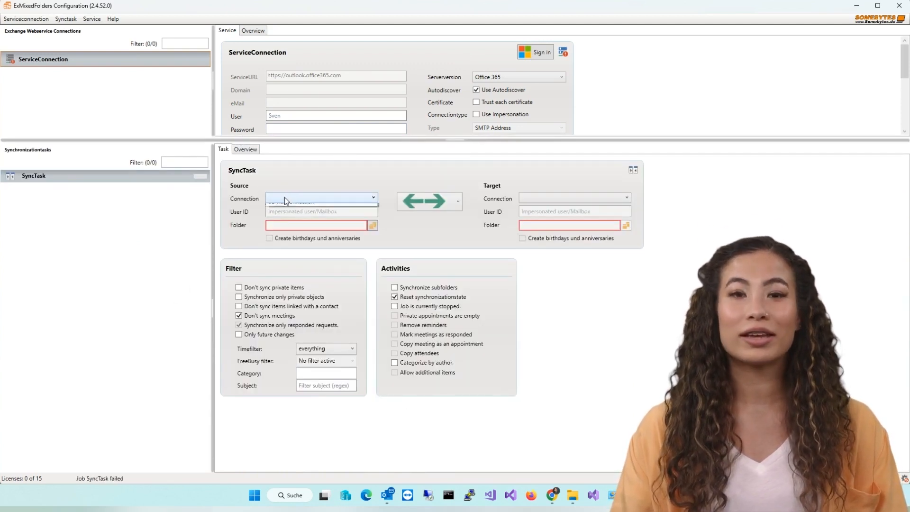
{"action": "left_click", "coordinate": [292, 209]}
{"action": "left_click", "coordinate": [543, 199]}
{"action": "left_click", "coordinate": [547, 211]}
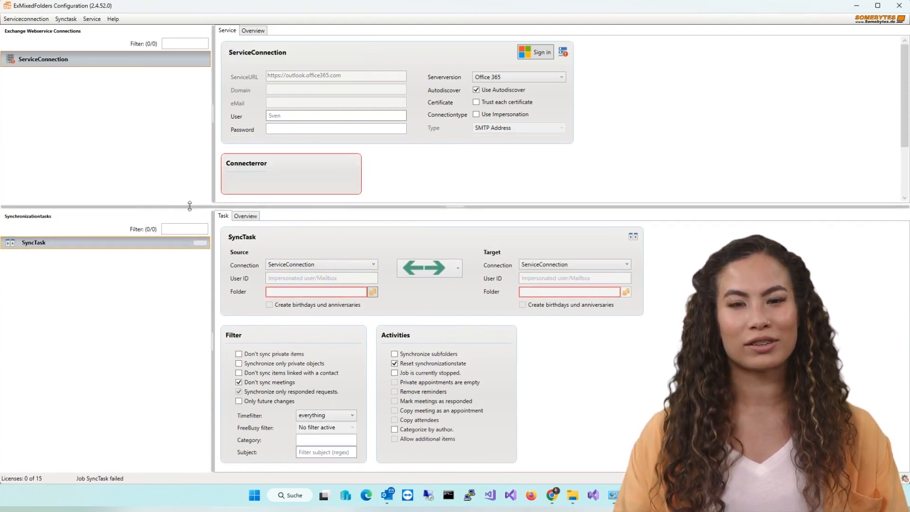
{"action": "right_click", "coordinate": [194, 246]}
{"action": "left_click", "coordinate": [208, 254]}
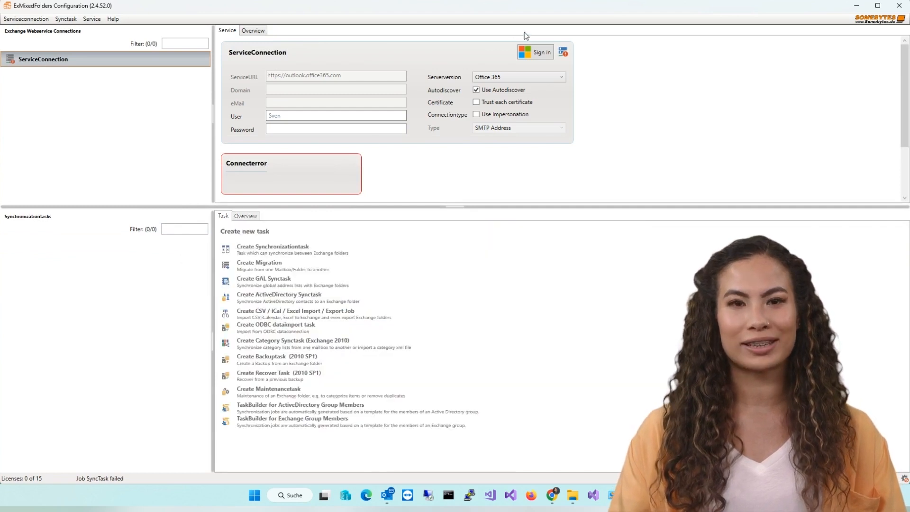
Step: Sign the ServiceConnection in with the listed Office 365 account
{"action": "left_click", "coordinate": [536, 52]}
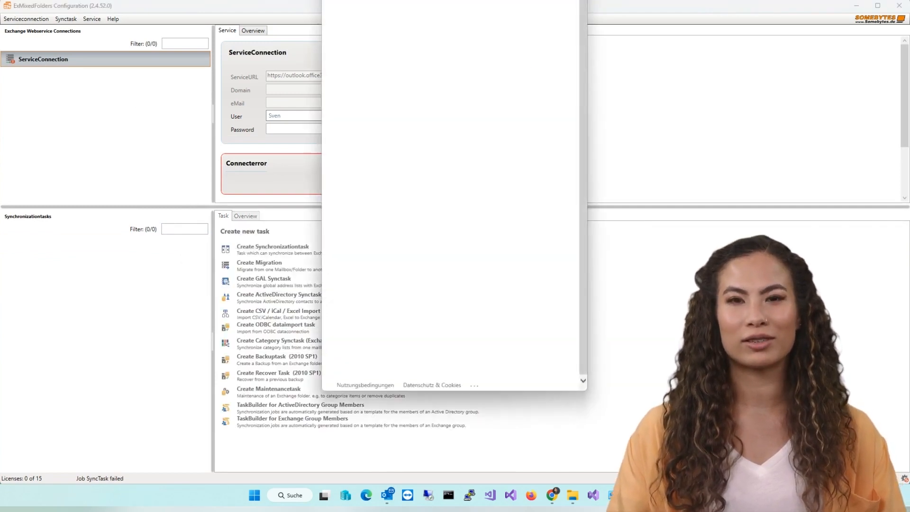
{"action": "left_click", "coordinate": [430, 123]}
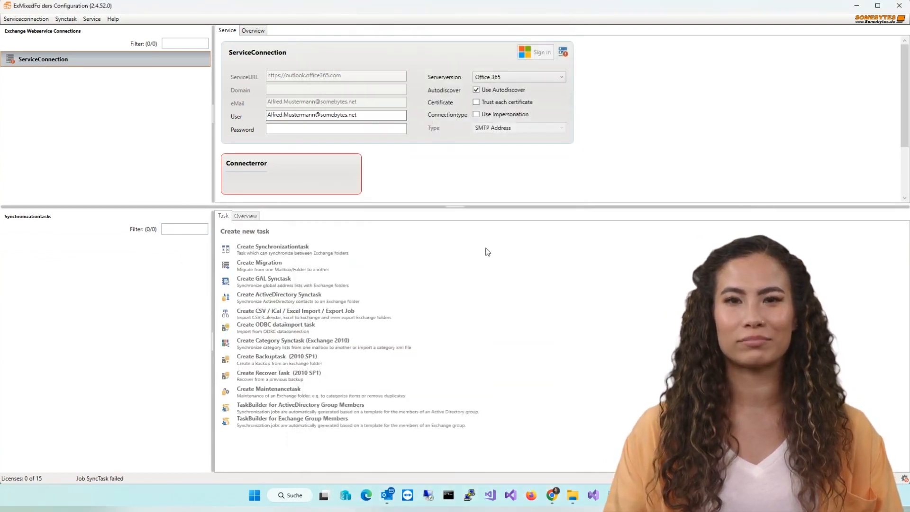
{"action": "left_click_drag", "start_coordinate": [204, 207], "coordinate": [207, 117]}
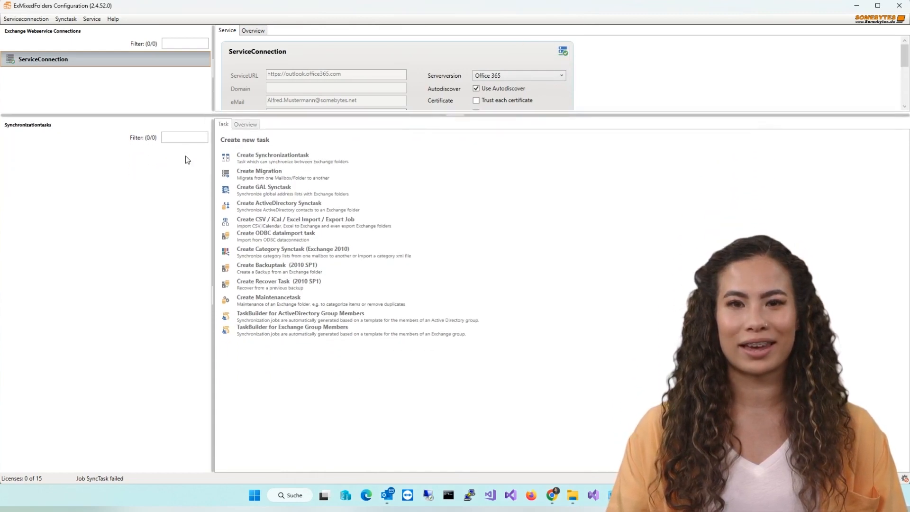
Step: Create a new SyncTask set to sync one way from source to target
{"action": "right_click", "coordinate": [177, 192]}
{"action": "left_click", "coordinate": [201, 196]}
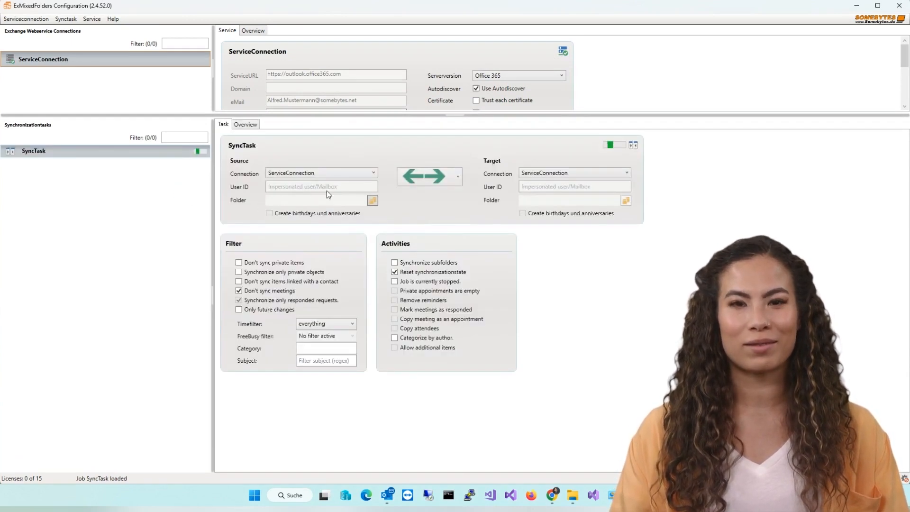
{"action": "left_click", "coordinate": [426, 180]}
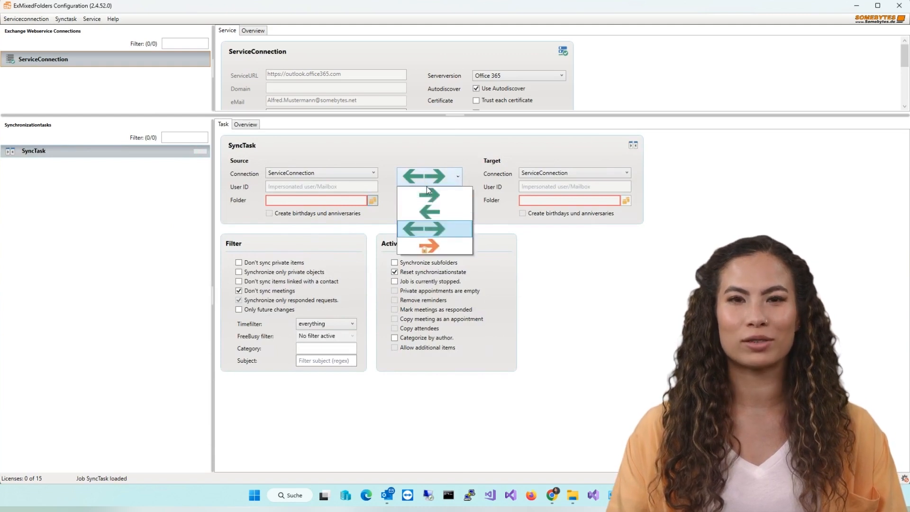
{"action": "left_click", "coordinate": [426, 192]}
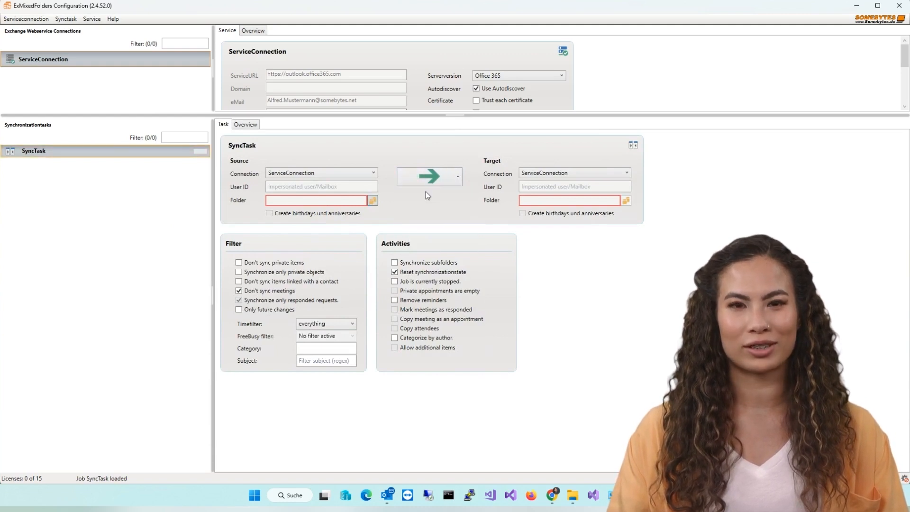
{"action": "left_click", "coordinate": [372, 201]}
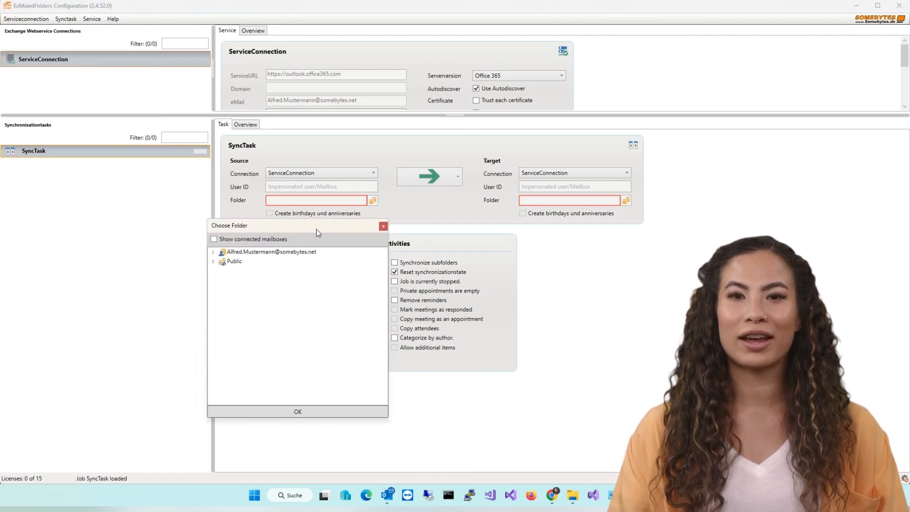
Step: Choose /Public/Somebytes/Kalender/ as the source folder and keep the sync one-way
{"action": "left_click", "coordinate": [214, 252]}
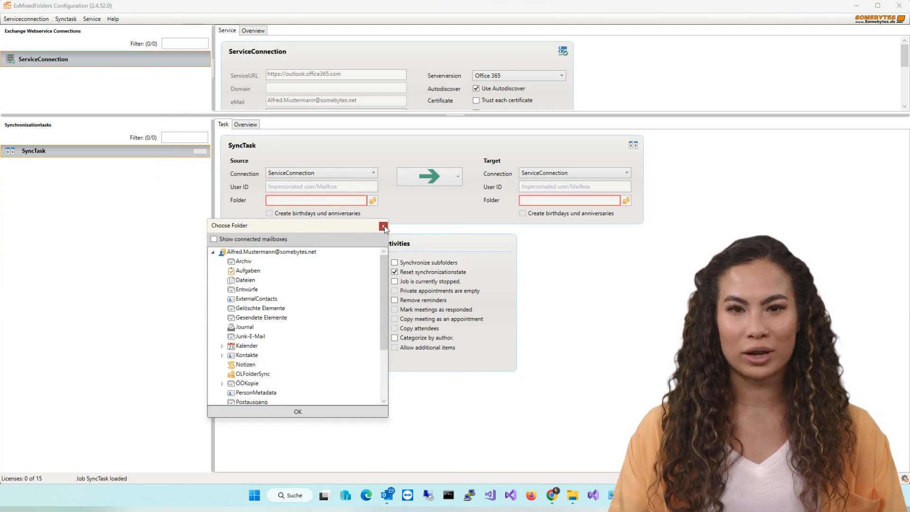
{"action": "left_click", "coordinate": [384, 227]}
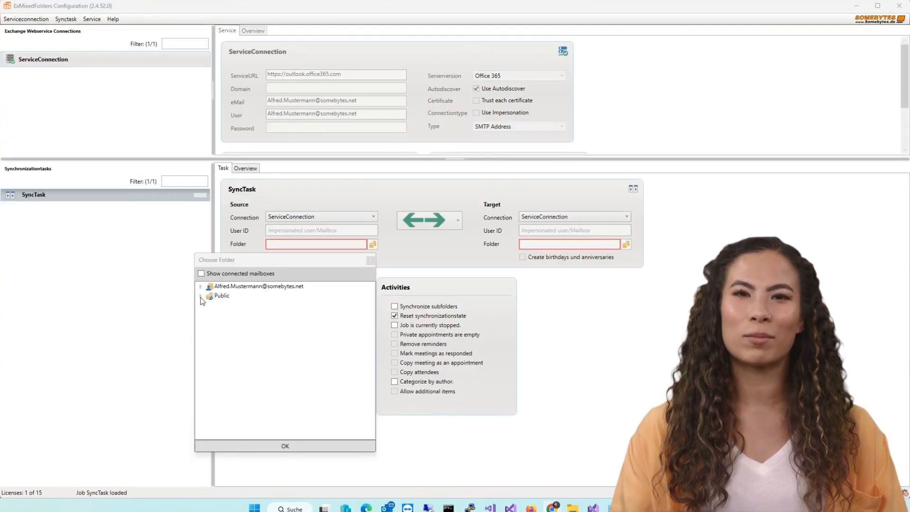
{"action": "left_click", "coordinate": [200, 296]}
{"action": "left_click", "coordinate": [209, 306]}
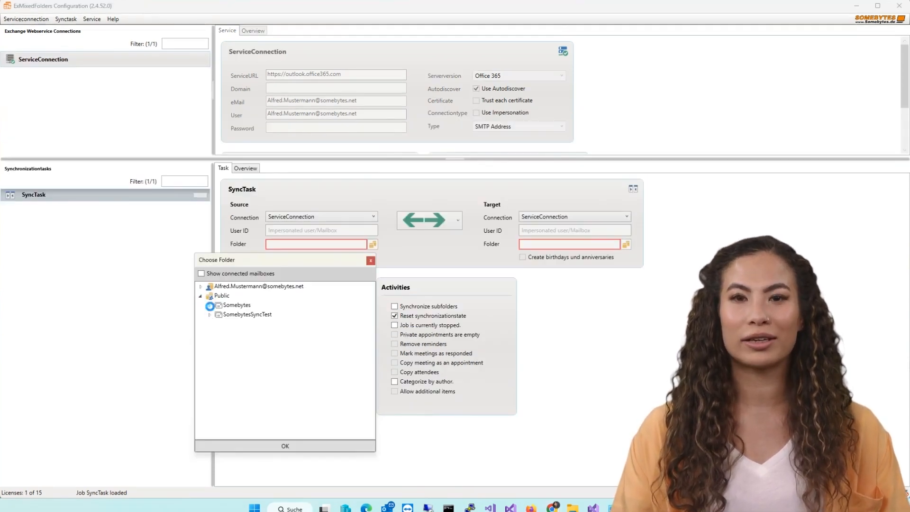
{"action": "left_click", "coordinate": [243, 342]}
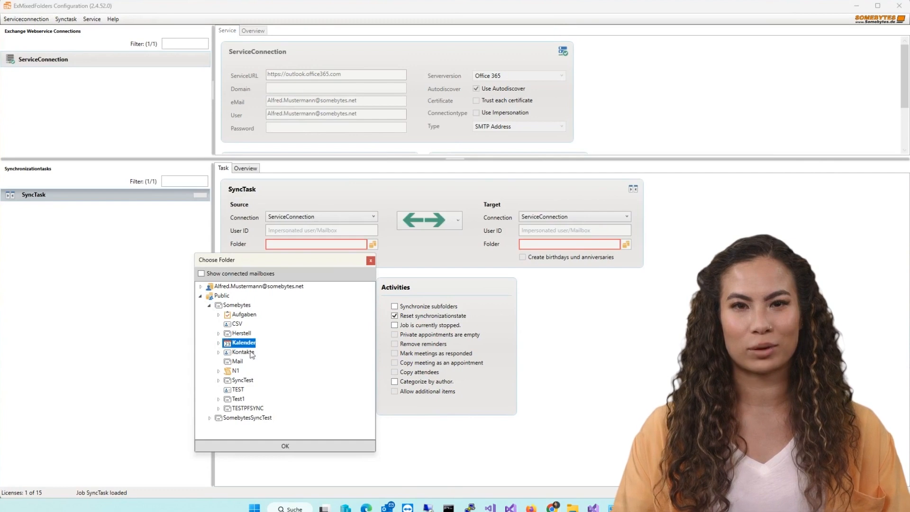
{"action": "left_click", "coordinate": [330, 446]}
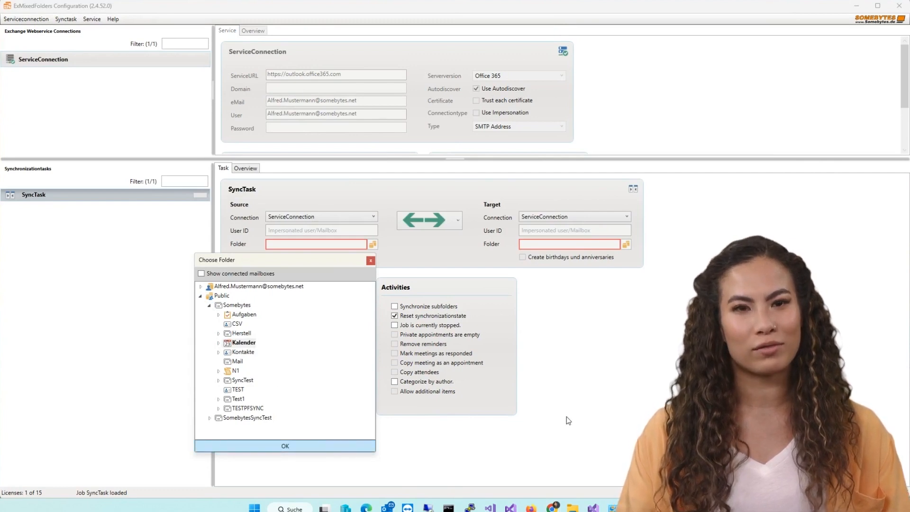
{"action": "left_click", "coordinate": [457, 224]}
{"action": "left_click", "coordinate": [436, 236]}
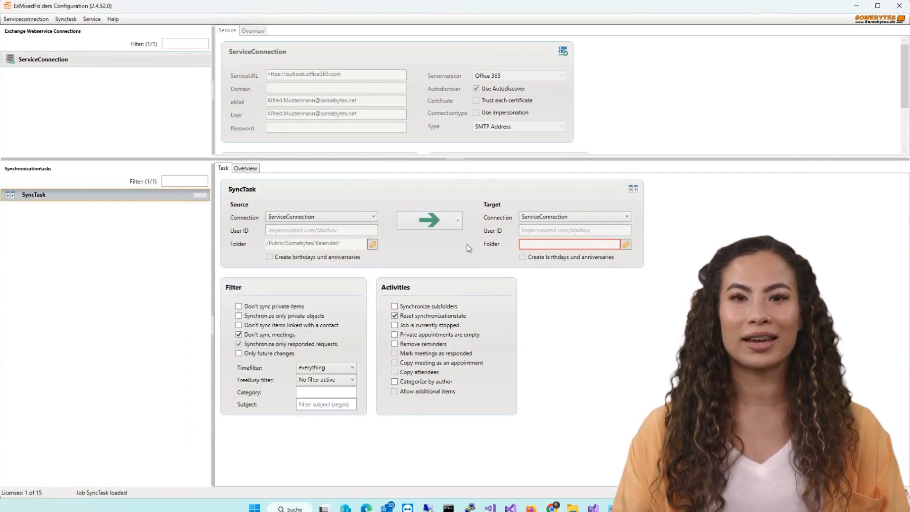
{"action": "left_click", "coordinate": [626, 244]}
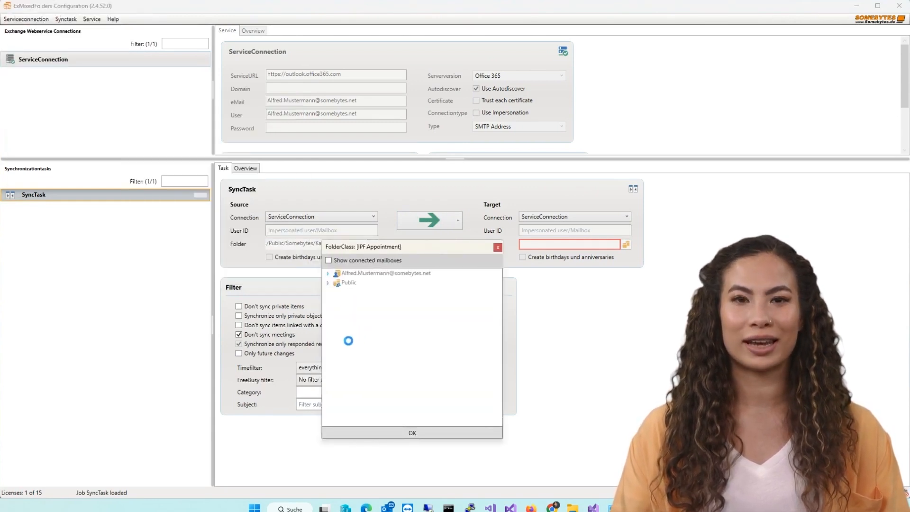
Step: Select the TEST calendar under Kalender as the target folder
{"action": "left_click", "coordinate": [337, 368]}
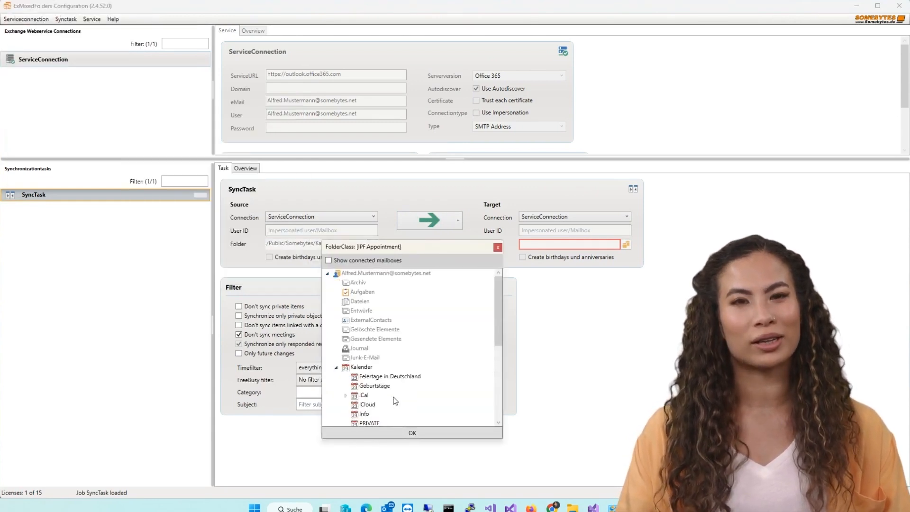
{"action": "left_click", "coordinate": [367, 352]}
{"action": "left_click", "coordinate": [437, 434]}
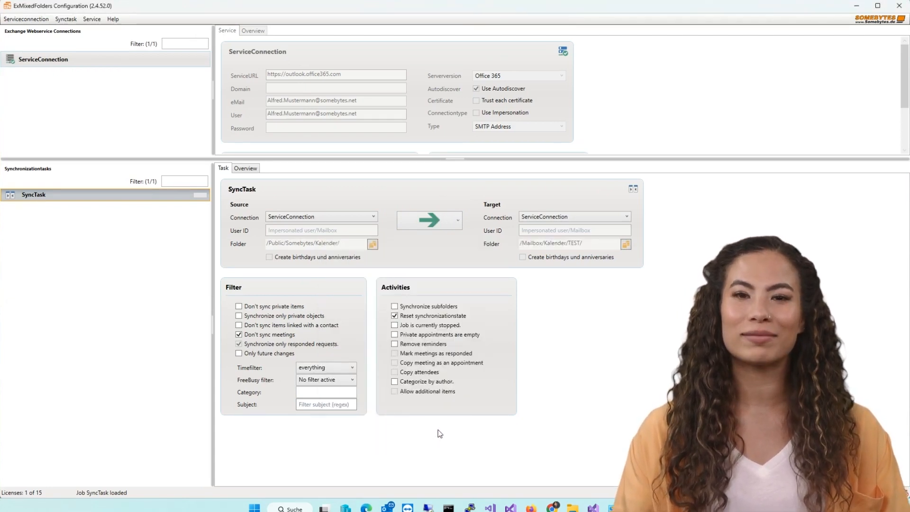
Step: Save the configuration from the Service menu
{"action": "left_click", "coordinate": [91, 22]}
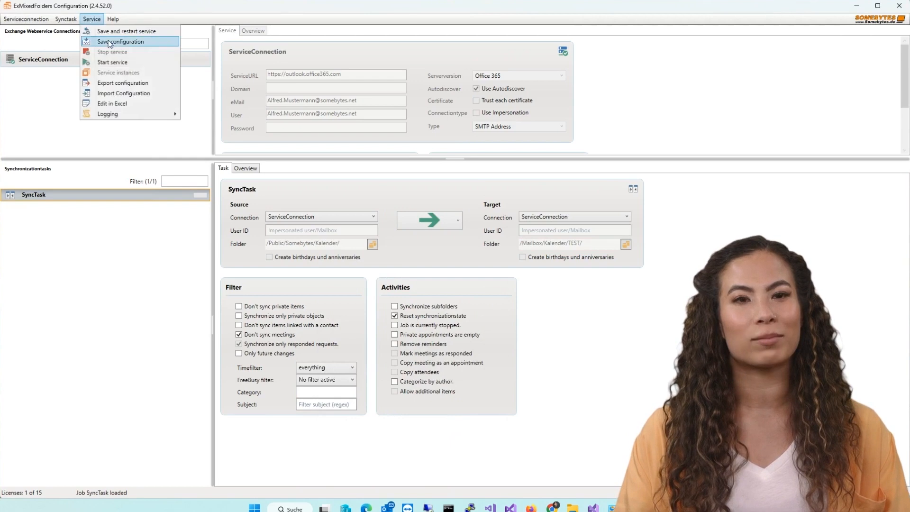
{"action": "left_click", "coordinate": [114, 34]}
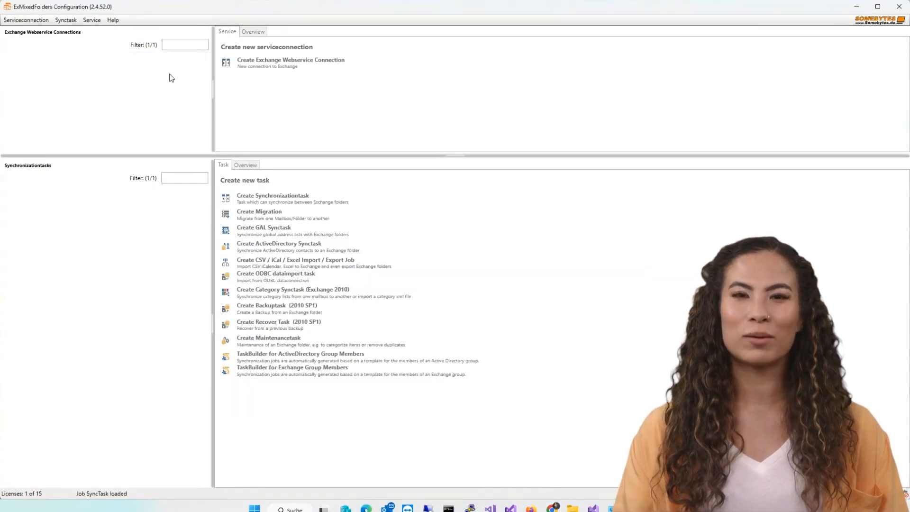
Step: Create a new Office 365 Exchange Webservice connection and sign in with the service account
{"action": "right_click", "coordinate": [169, 75]}
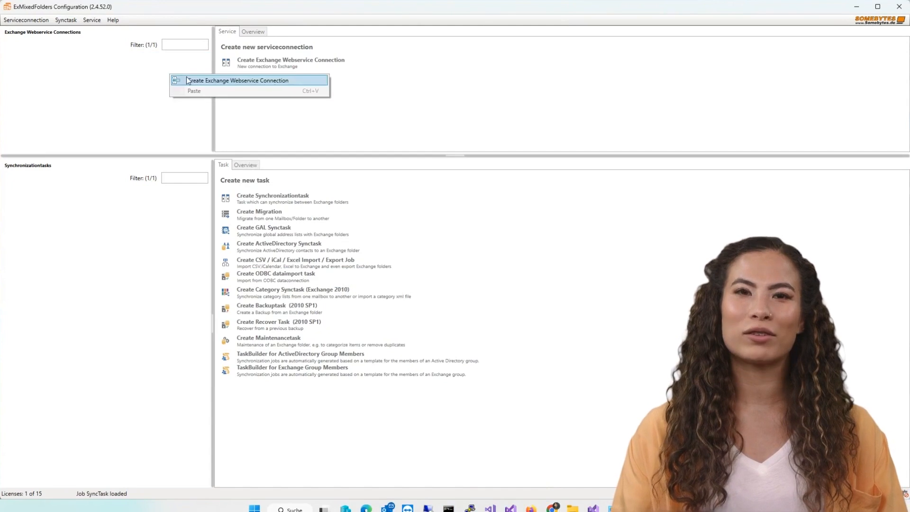
{"action": "left_click", "coordinate": [213, 79]}
{"action": "left_click", "coordinate": [518, 79]}
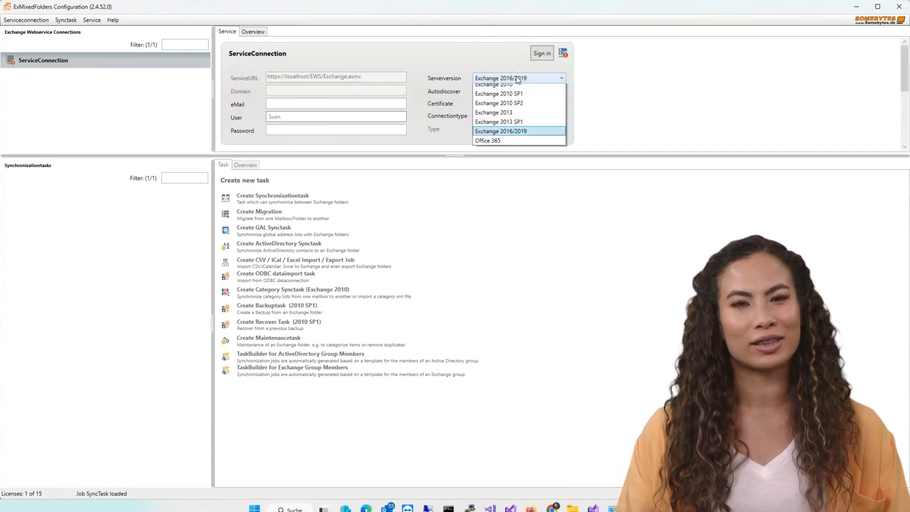
{"action": "left_click", "coordinate": [508, 155]}
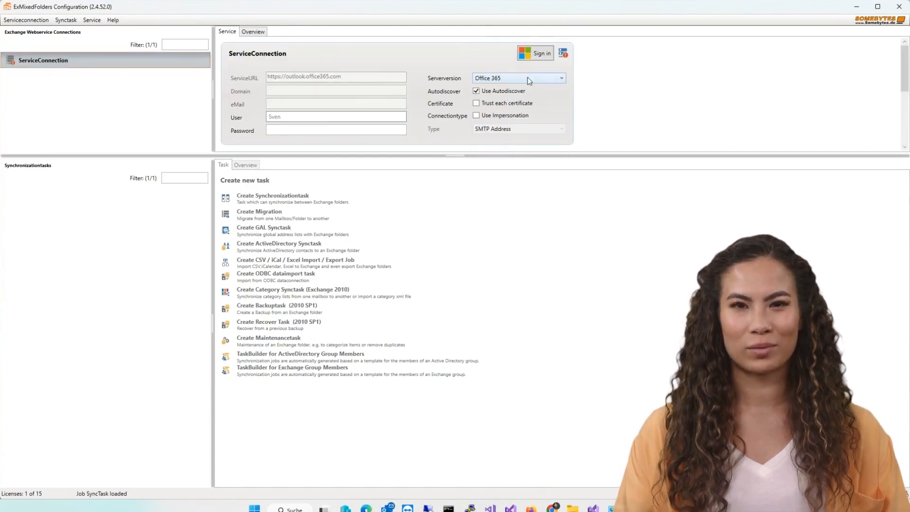
{"action": "left_click", "coordinate": [540, 53]}
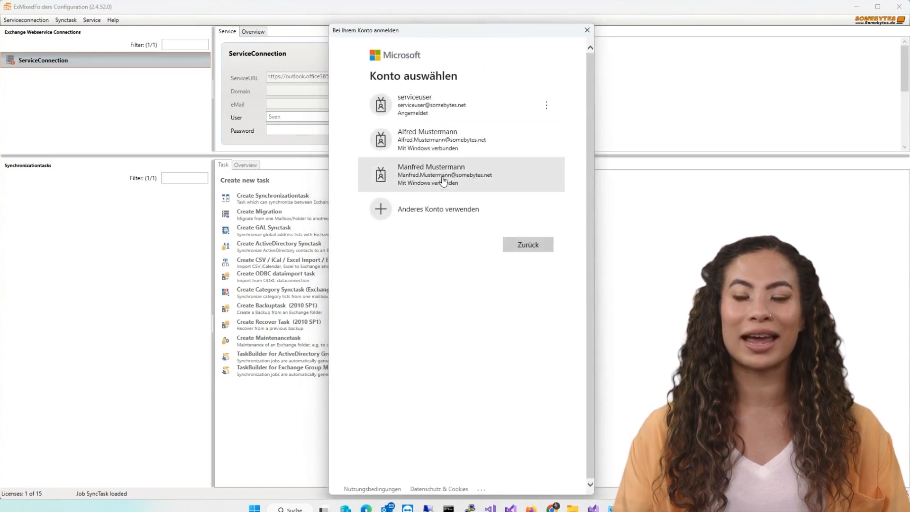
{"action": "left_click", "coordinate": [431, 113]}
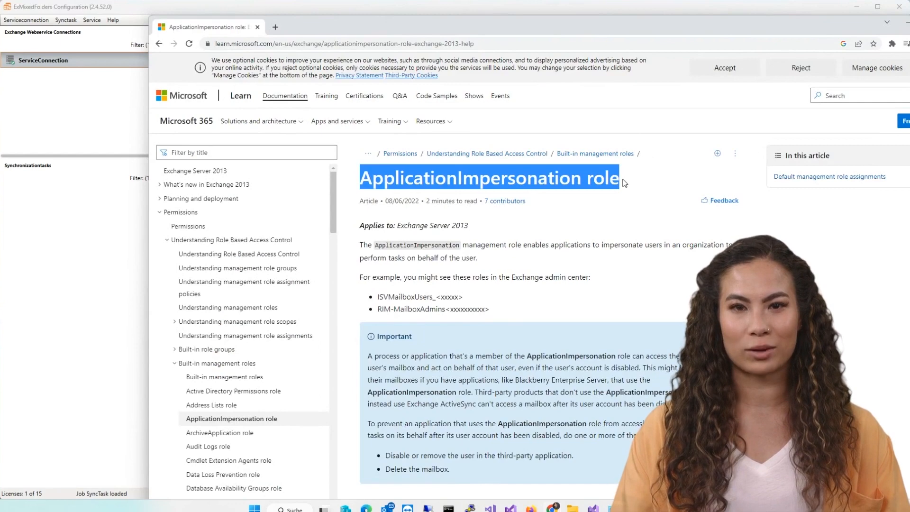
Step: Deselect the article title and bring the ExMixedFolders configuration window back to front
{"action": "left_click", "coordinate": [597, 179]}
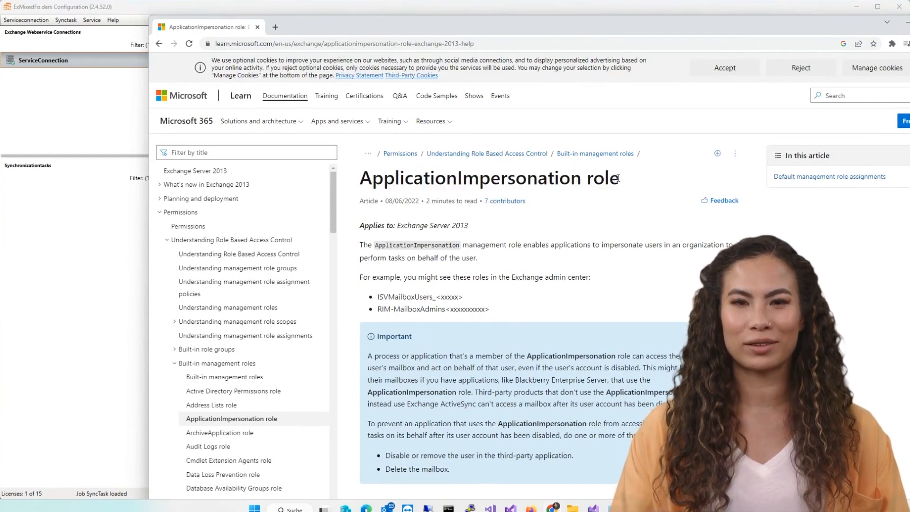
{"action": "left_click", "coordinate": [88, 10]}
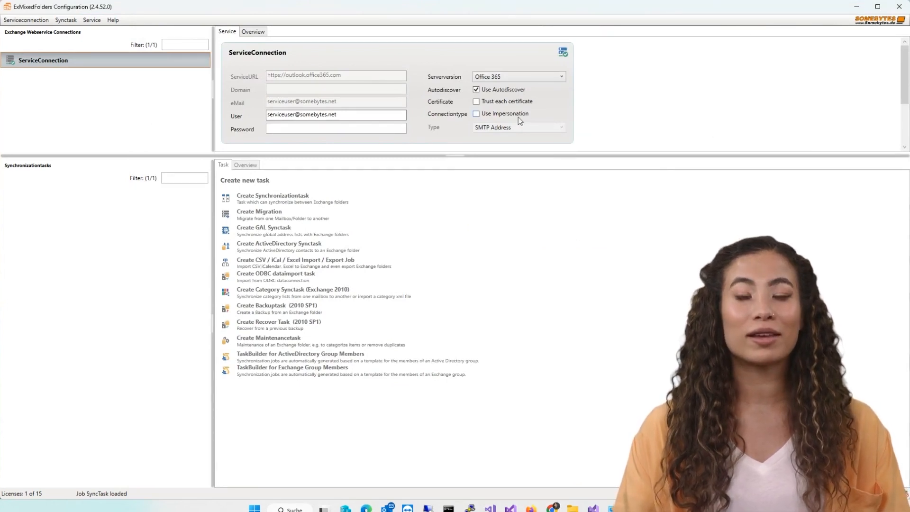
Step: Enable impersonation and create a SyncTask whose Source User ID is the user's e-mail address
{"action": "left_click", "coordinate": [492, 115]}
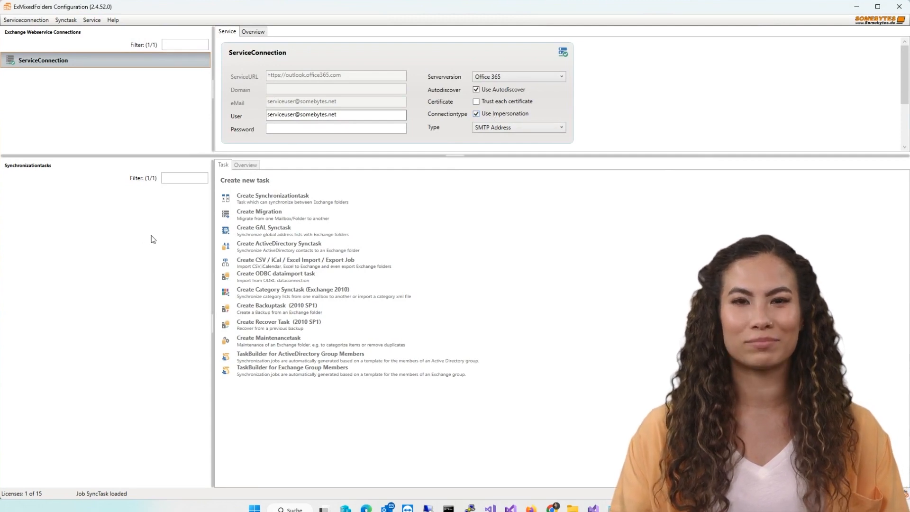
{"action": "right_click", "coordinate": [160, 234]}
{"action": "left_click", "coordinate": [199, 241]}
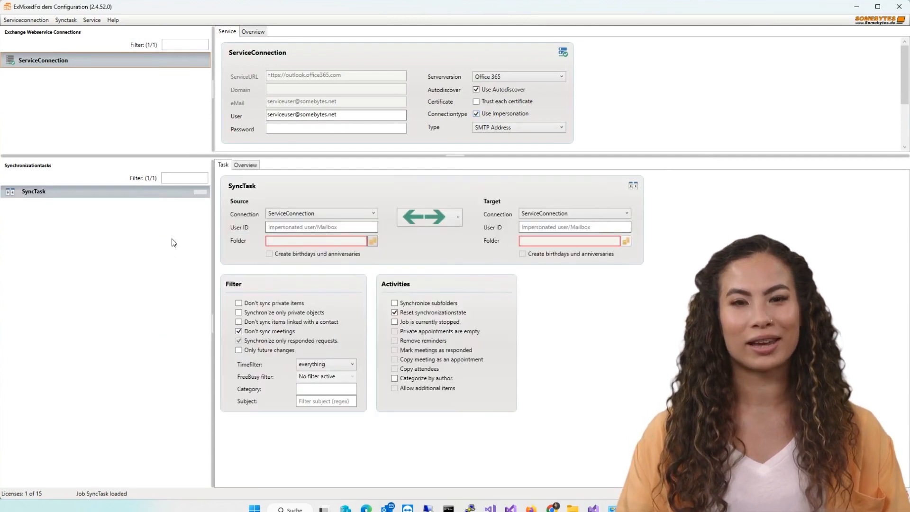
{"action": "left_click", "coordinate": [336, 226]}
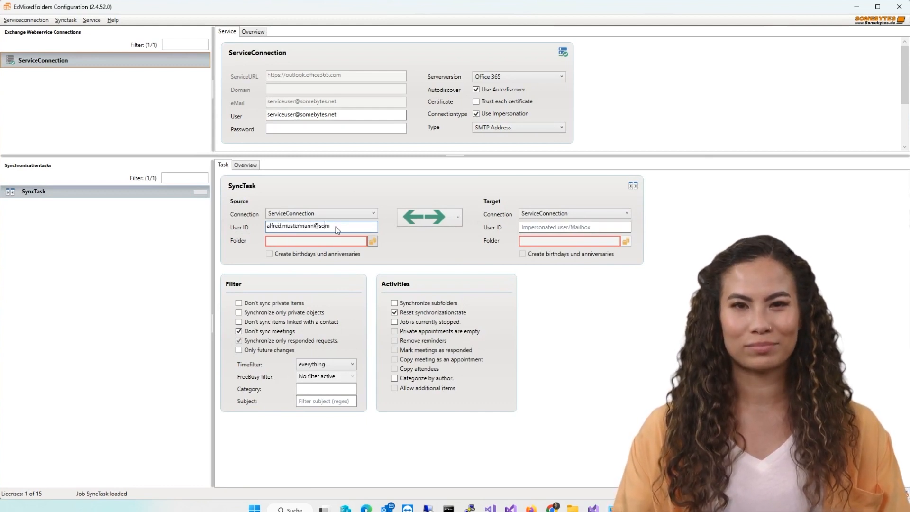
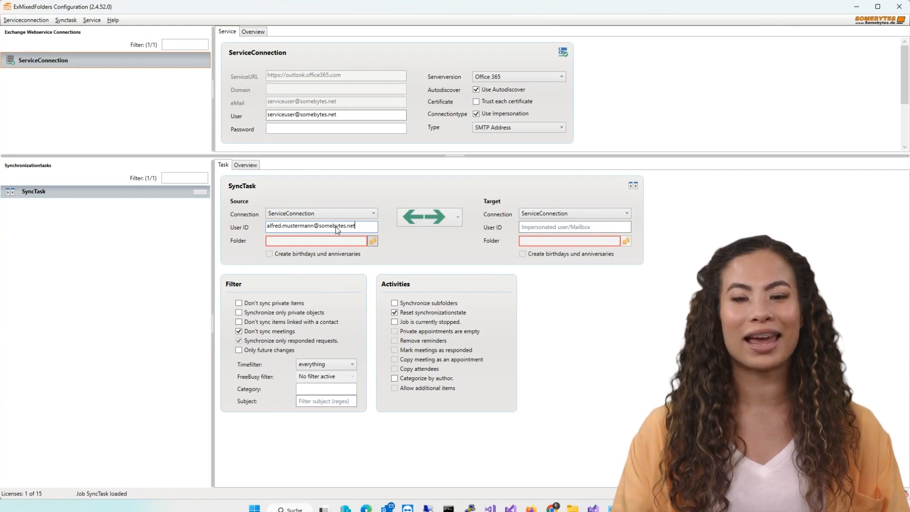
{"action": "left_click", "coordinate": [374, 242]}
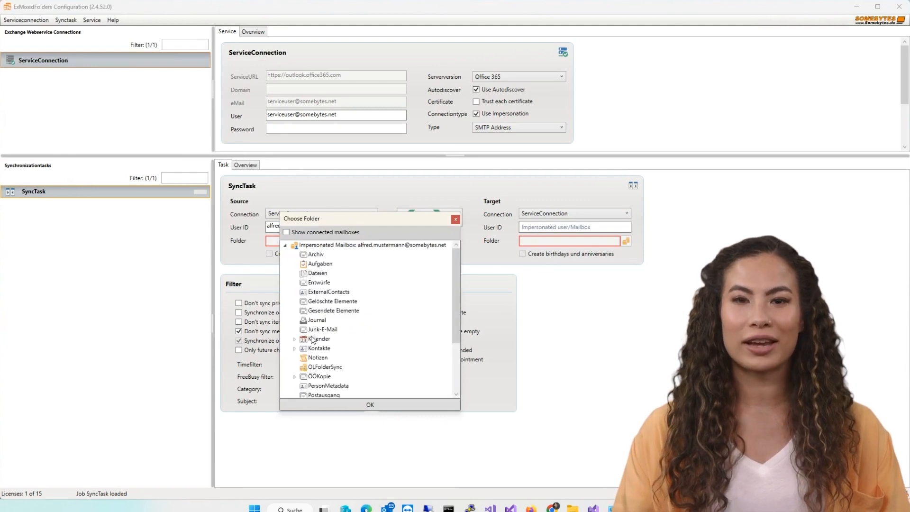
Step: Choose Kalender as the source folder and begin filling in the Target User ID
{"action": "left_click", "coordinate": [313, 339]}
{"action": "left_click", "coordinate": [374, 405]}
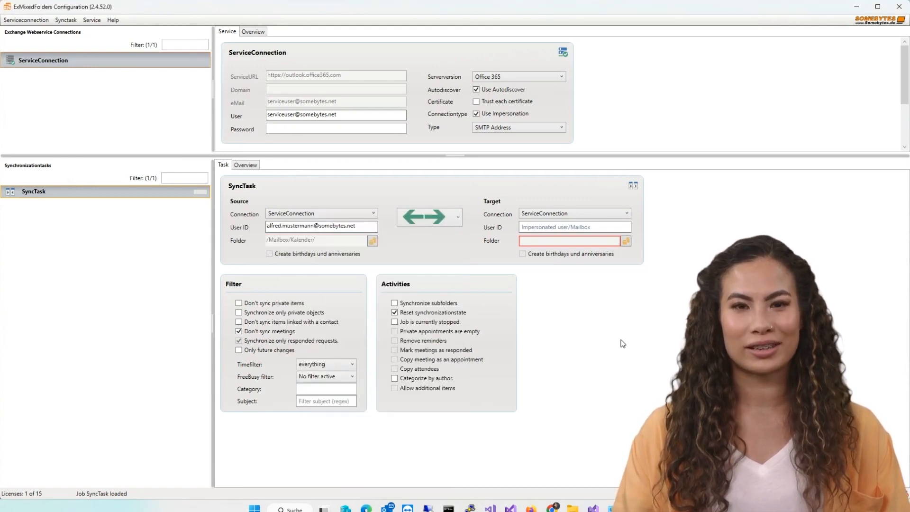
{"action": "left_click", "coordinate": [554, 225]}
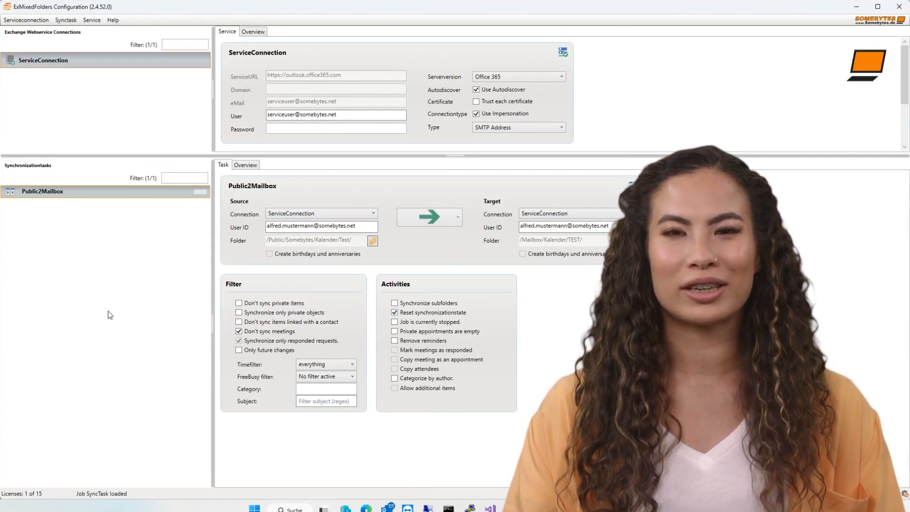
Step: Generate a Sync- task from the Public2Mailbox template, pasting the user's address into both lists
{"action": "right_click", "coordinate": [141, 199]}
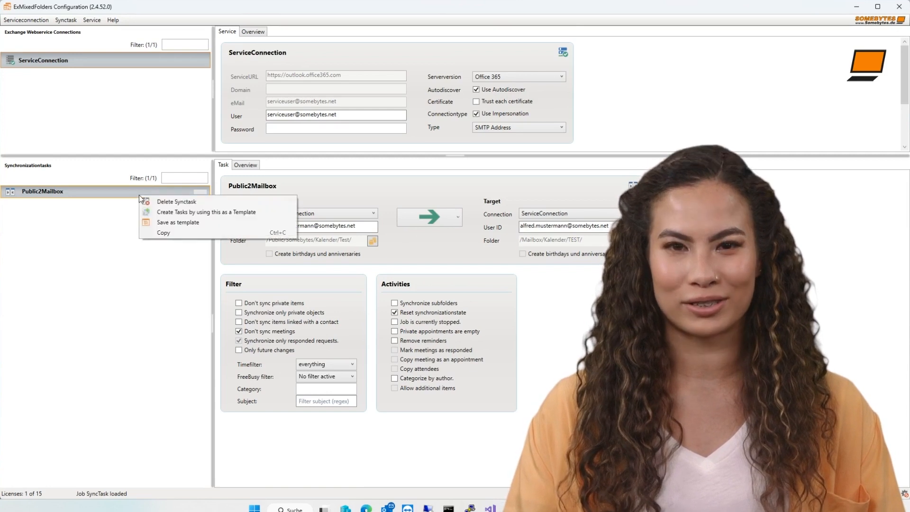
{"action": "left_click", "coordinate": [186, 213]}
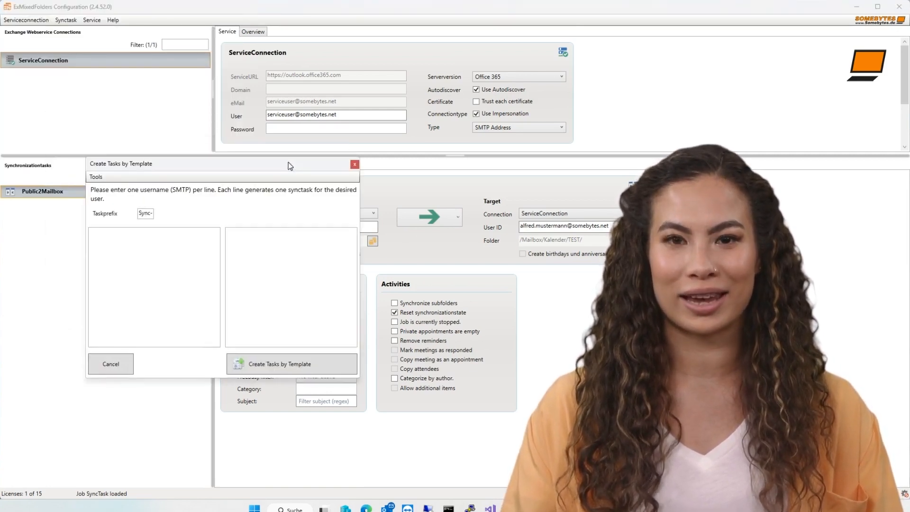
{"action": "left_click_drag", "start_coordinate": [289, 166], "coordinate": [294, 184]}
{"action": "left_click", "coordinate": [172, 263]}
{"action": "key", "text": "ctrl+v"}
{"action": "left_click", "coordinate": [278, 262]}
{"action": "key", "text": "ctrl+v"}
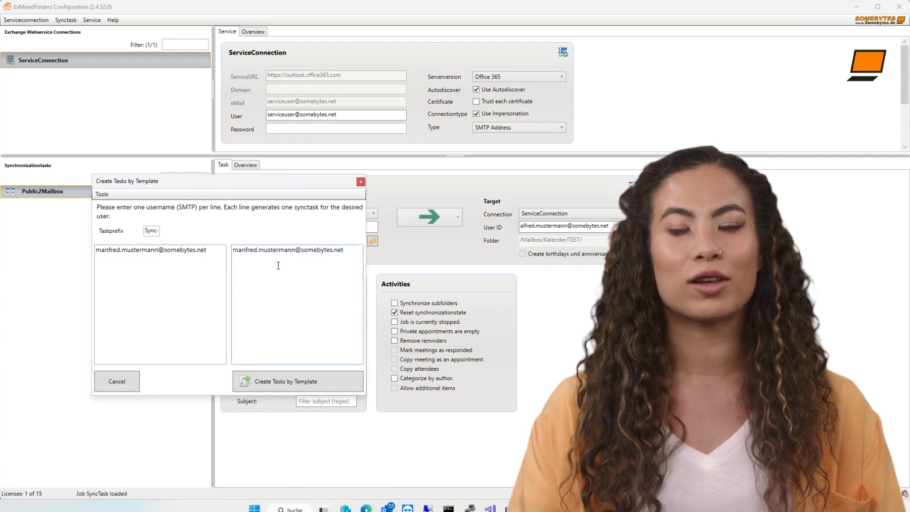
{"action": "left_click", "coordinate": [318, 378]}
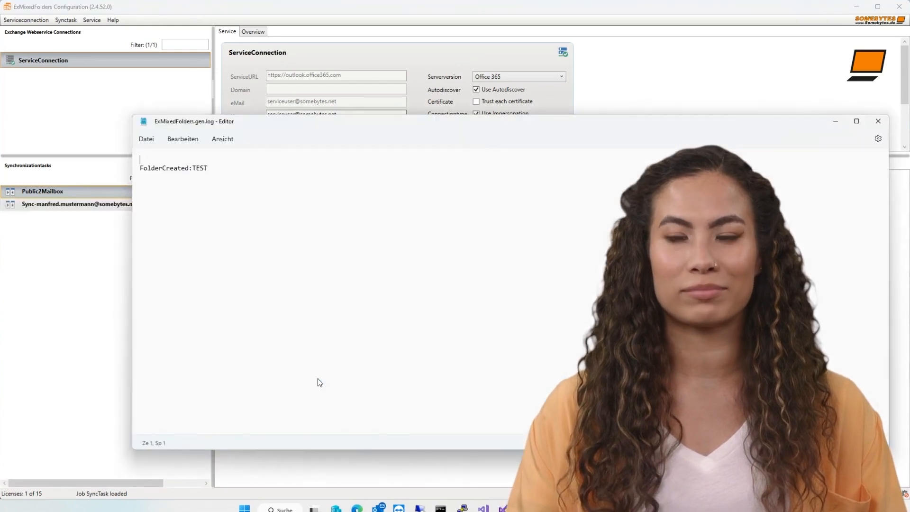
Step: Close the generation log and compare the new Sync- task's Kalender/Test-to-TEST settings against Public2Mailbox
{"action": "left_click", "coordinate": [878, 127]}
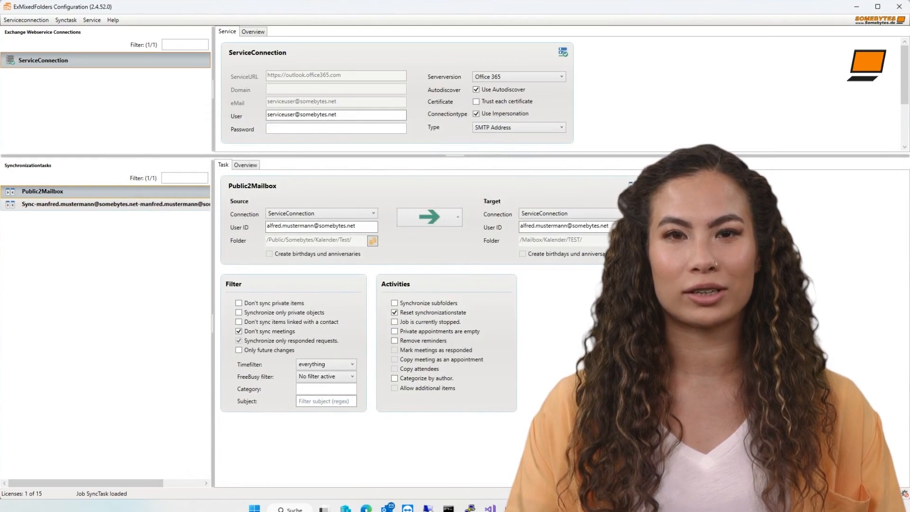
{"action": "left_click", "coordinate": [164, 205]}
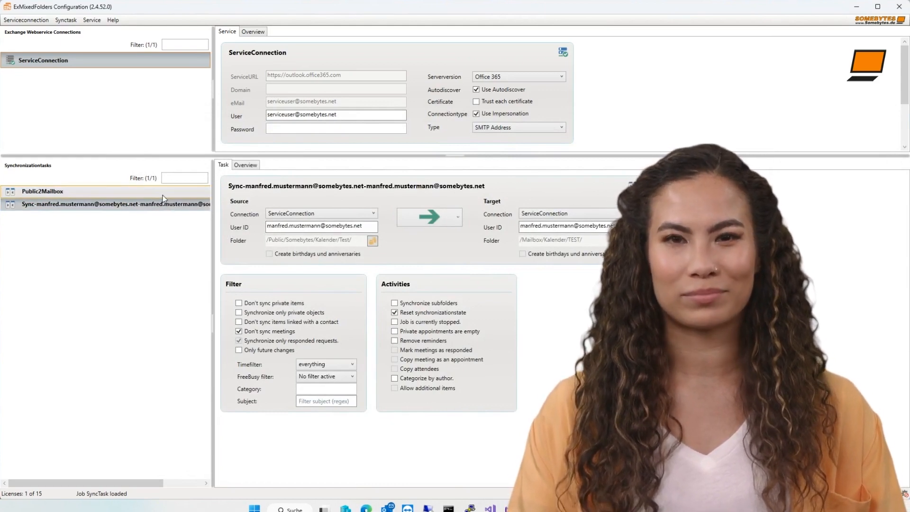
{"action": "left_click", "coordinate": [163, 196]}
{"action": "left_click", "coordinate": [164, 207]}
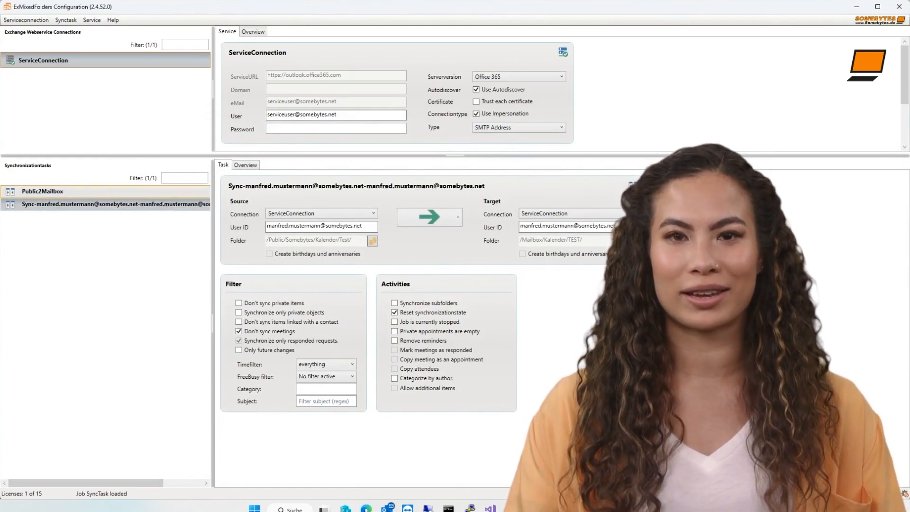